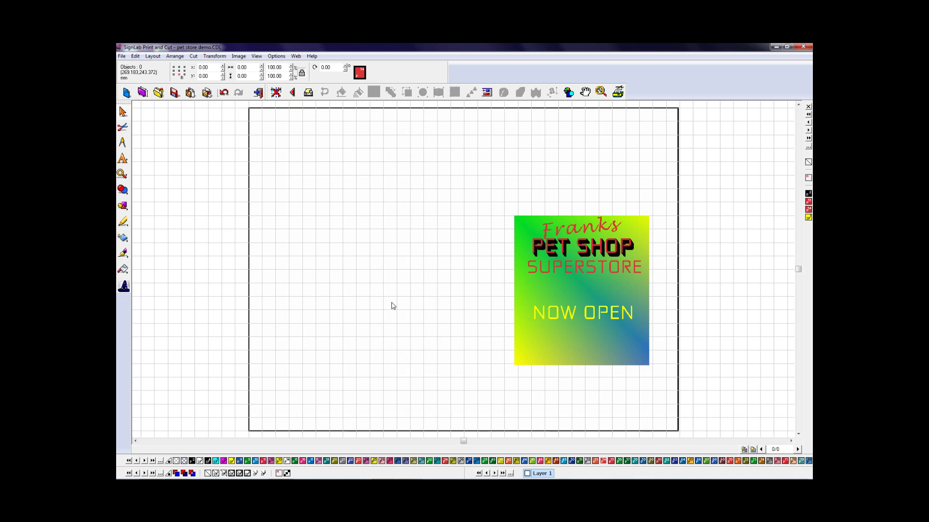
- Import the chameleon JPEG image and place it in the empty area beside the pet shop sign
{"action": "left_click", "coordinate": [121, 56]}
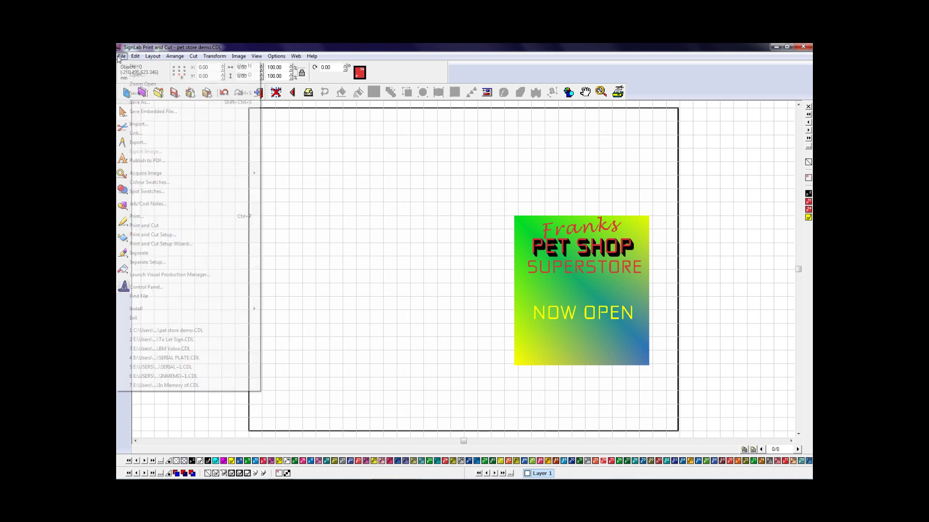
{"action": "left_click", "coordinate": [138, 124]}
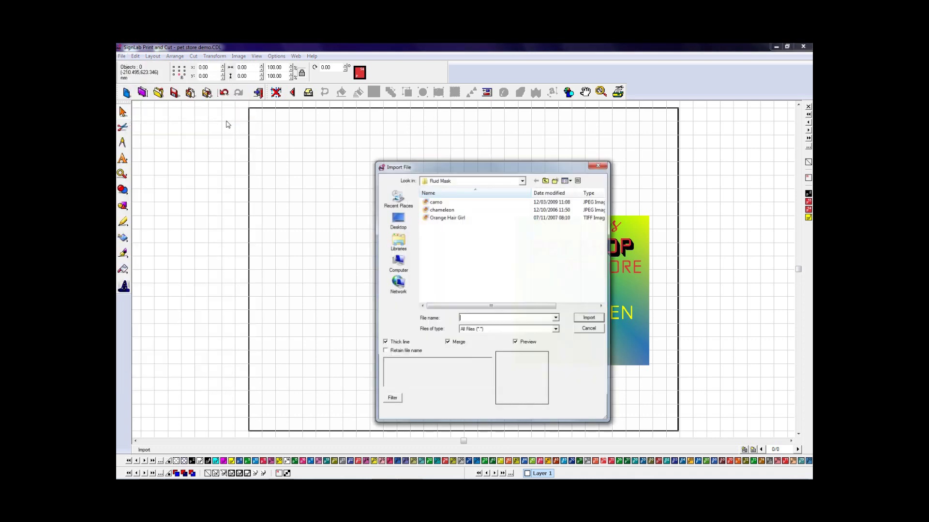
{"action": "left_click", "coordinate": [441, 209]}
{"action": "left_click", "coordinate": [589, 318]}
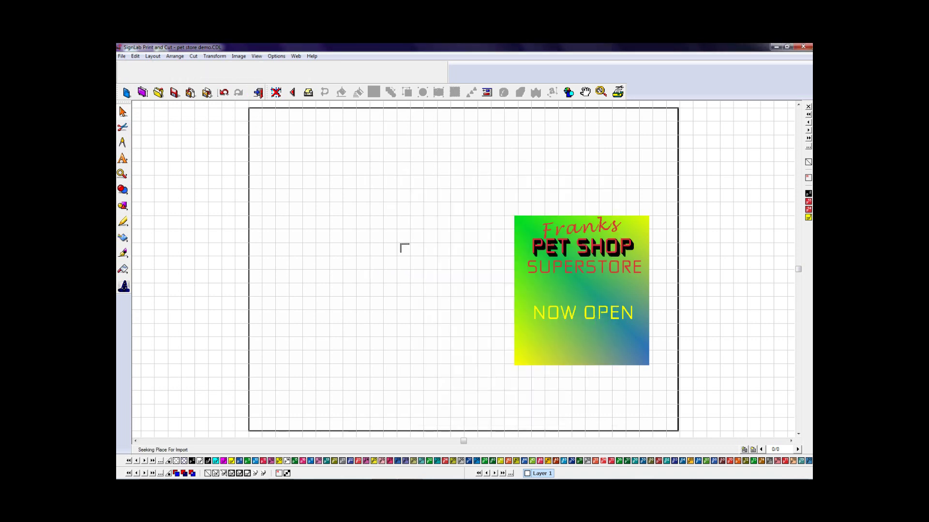
{"action": "left_click", "coordinate": [364, 233]}
{"action": "left_click_drag", "start_coordinate": [363, 231], "coordinate": [304, 353]}
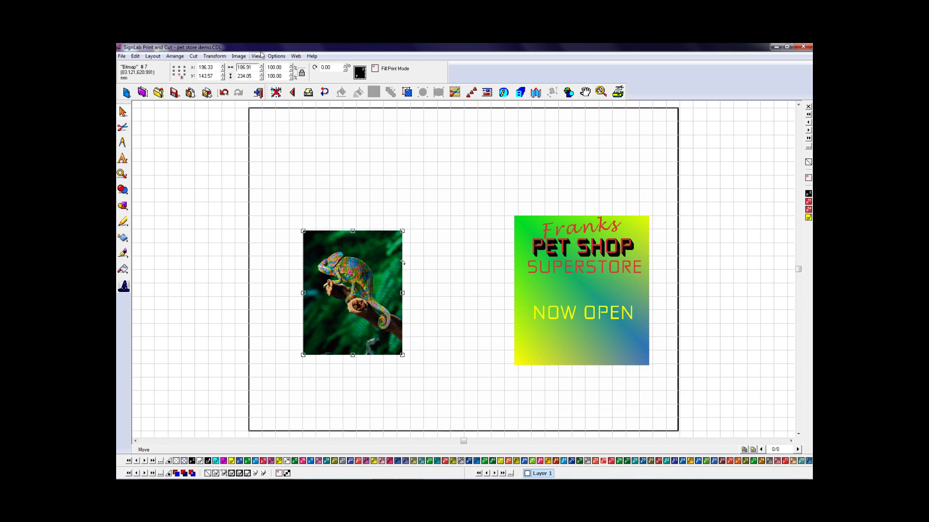
- Open the chameleon image in Fluid Mask and compare its source view with the workspace view
{"action": "left_click", "coordinate": [239, 56]}
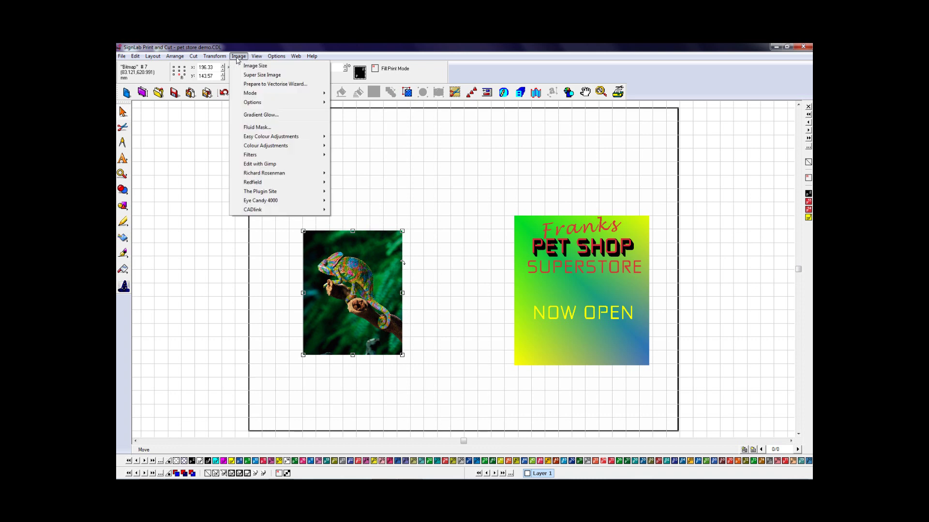
{"action": "left_click", "coordinate": [265, 129]}
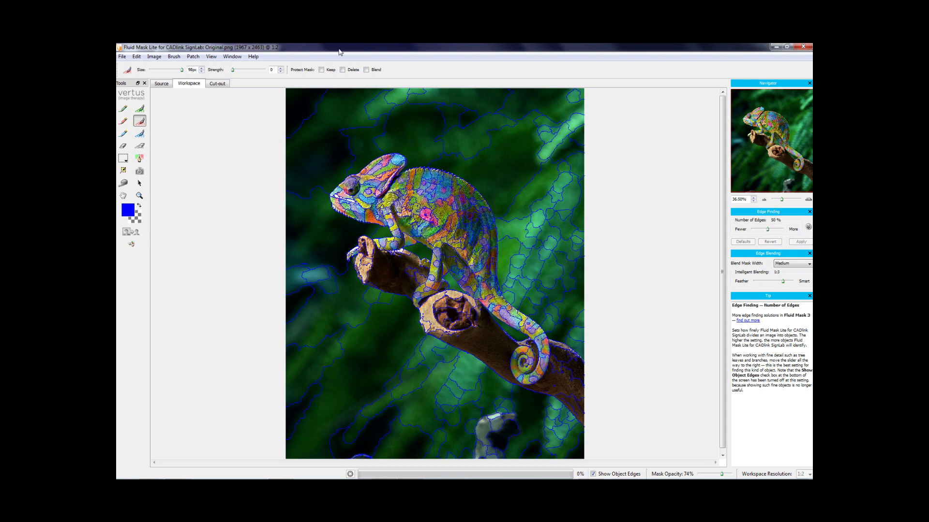
{"action": "left_click", "coordinate": [164, 86]}
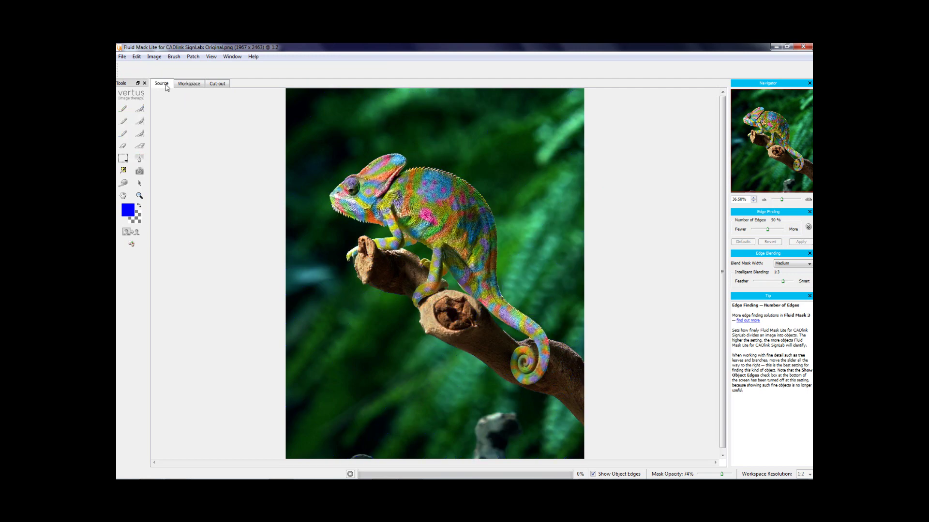
{"action": "left_click", "coordinate": [188, 85]}
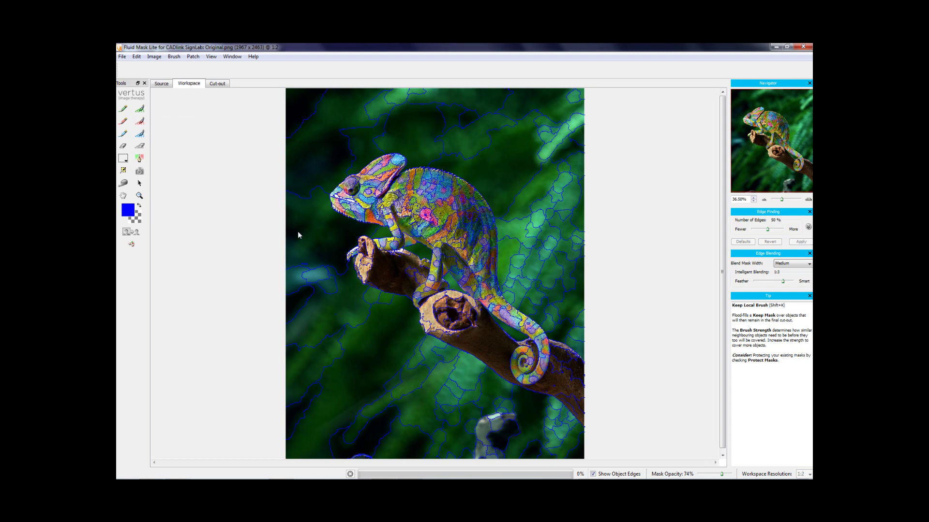
- Paint a delete mask along the image's bottom edge with the Delete Exact Brush and over the surrounding background with the Delete Local Brush
{"action": "left_click", "coordinate": [123, 122]}
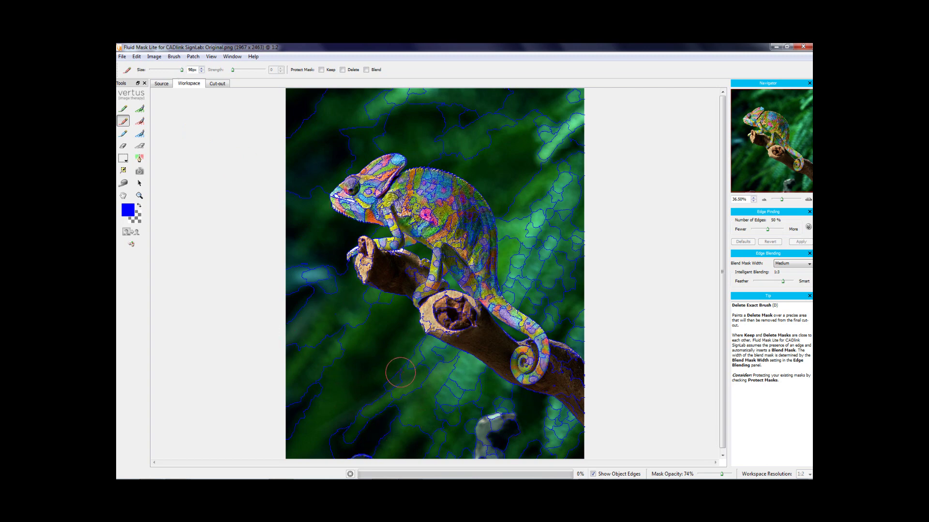
{"action": "left_click_drag", "start_coordinate": [585, 452], "coordinate": [263, 450]}
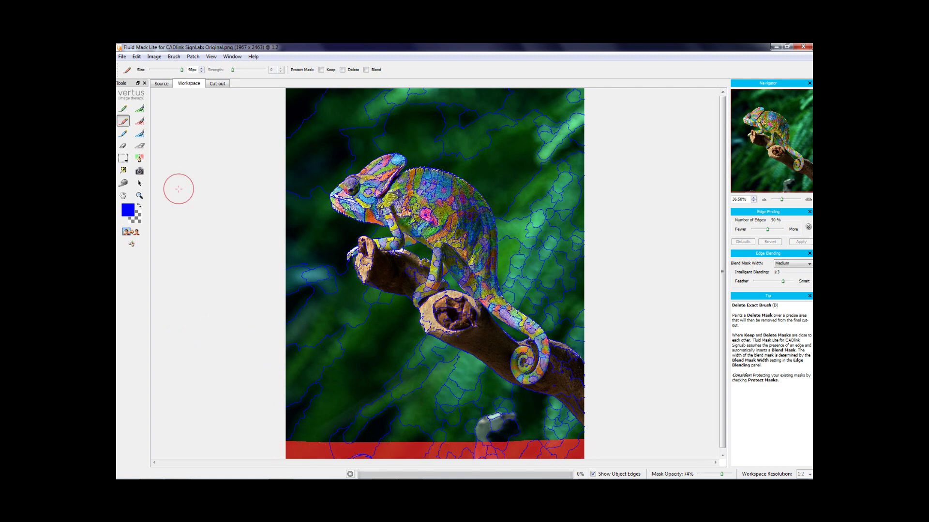
{"action": "left_click", "coordinate": [141, 123]}
{"action": "mouse_move", "coordinate": [547, 431]}
{"action": "left_mouse_down"}
{"action": "mouse_move", "coordinate": [403, 377]}
{"action": "mouse_move", "coordinate": [301, 288]}
{"action": "mouse_move", "coordinate": [310, 181]}
{"action": "mouse_move", "coordinate": [340, 137]}
{"action": "mouse_move", "coordinate": [437, 128]}
{"action": "mouse_move", "coordinate": [496, 149]}
{"action": "mouse_move", "coordinate": [521, 184]}
{"action": "mouse_move", "coordinate": [551, 272]}
{"action": "mouse_move", "coordinate": [605, 326]}
{"action": "left_mouse_up"}
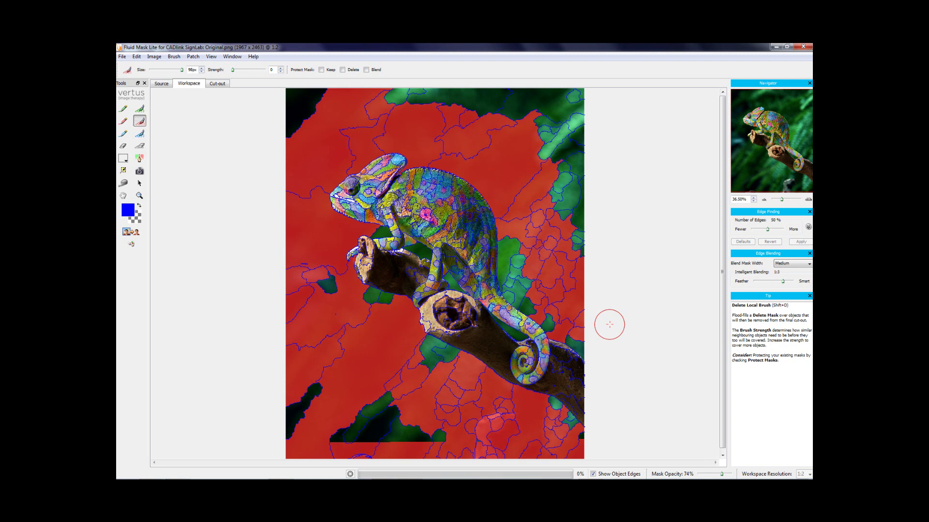
{"action": "mouse_move", "coordinate": [520, 223]}
{"action": "left_mouse_down"}
{"action": "mouse_move", "coordinate": [536, 275]}
{"action": "mouse_move", "coordinate": [594, 337]}
{"action": "mouse_move", "coordinate": [566, 140]}
{"action": "mouse_move", "coordinate": [468, 91]}
{"action": "mouse_move", "coordinate": [358, 92]}
{"action": "mouse_move", "coordinate": [287, 112]}
{"action": "mouse_move", "coordinate": [283, 344]}
{"action": "mouse_move", "coordinate": [295, 431]}
{"action": "mouse_move", "coordinate": [446, 439]}
{"action": "left_mouse_up"}
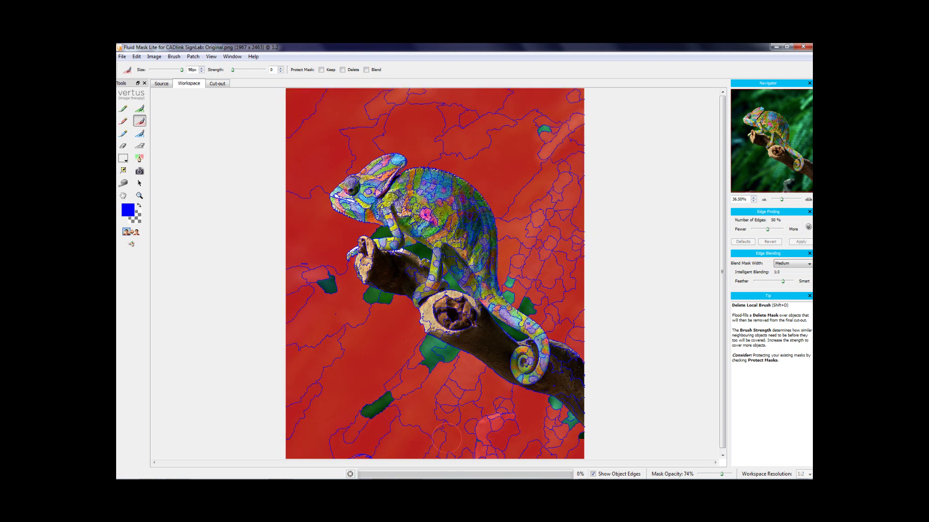
- Cover the remaining unmasked background patches around the branch with the Delete Local Brush
{"action": "left_click", "coordinate": [137, 57]}
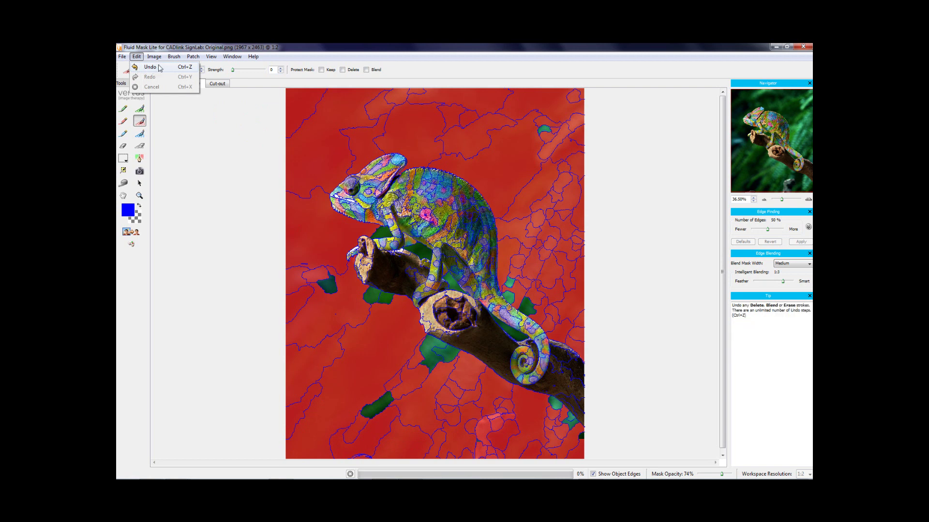
{"action": "left_click", "coordinate": [139, 125]}
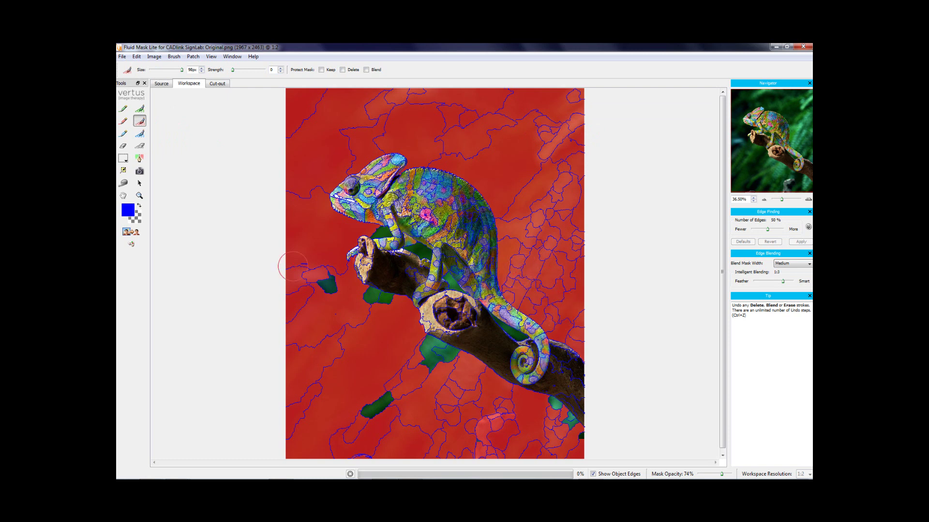
{"action": "mouse_move", "coordinate": [294, 270]}
{"action": "left_mouse_down"}
{"action": "mouse_move", "coordinate": [396, 329]}
{"action": "mouse_move", "coordinate": [470, 402]}
{"action": "mouse_move", "coordinate": [390, 408]}
{"action": "left_mouse_up"}
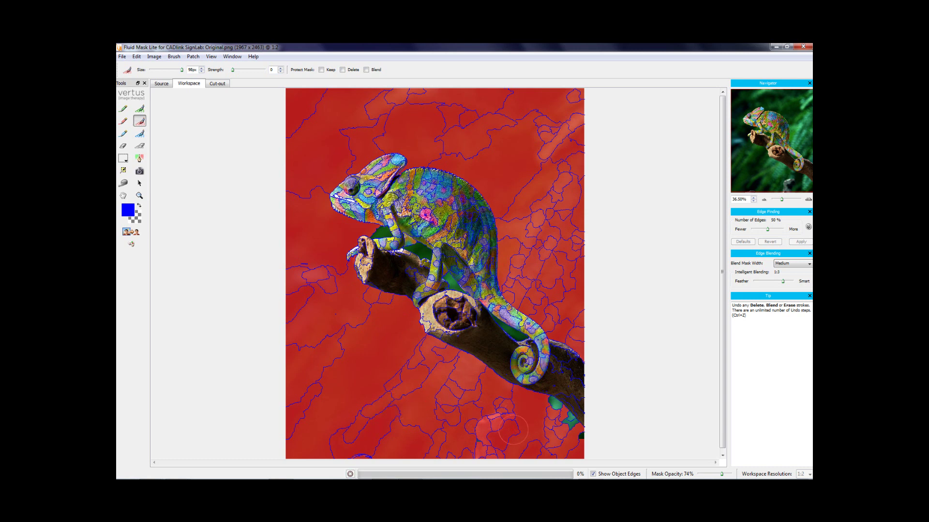
{"action": "mouse_move", "coordinate": [529, 421]}
{"action": "left_mouse_down"}
{"action": "mouse_move", "coordinate": [539, 410]}
{"action": "mouse_move", "coordinate": [578, 445]}
{"action": "left_mouse_up"}
- Examine the mask edges up close along the chameleon's jaw, tail and branch, and return to the full image
{"action": "left_click", "coordinate": [140, 196]}
{"action": "left_click_drag", "start_coordinate": [314, 198], "coordinate": [377, 238]}
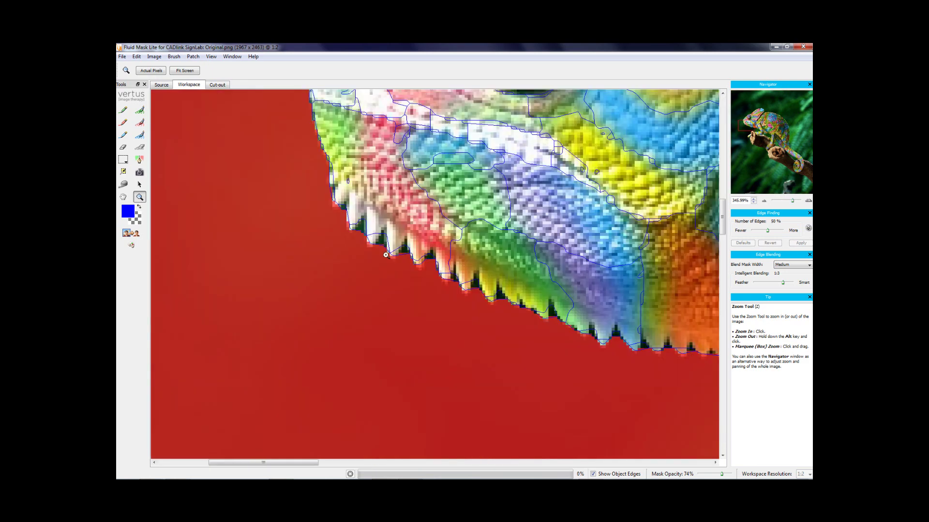
{"action": "left_click_drag", "start_coordinate": [759, 131], "coordinate": [810, 166]}
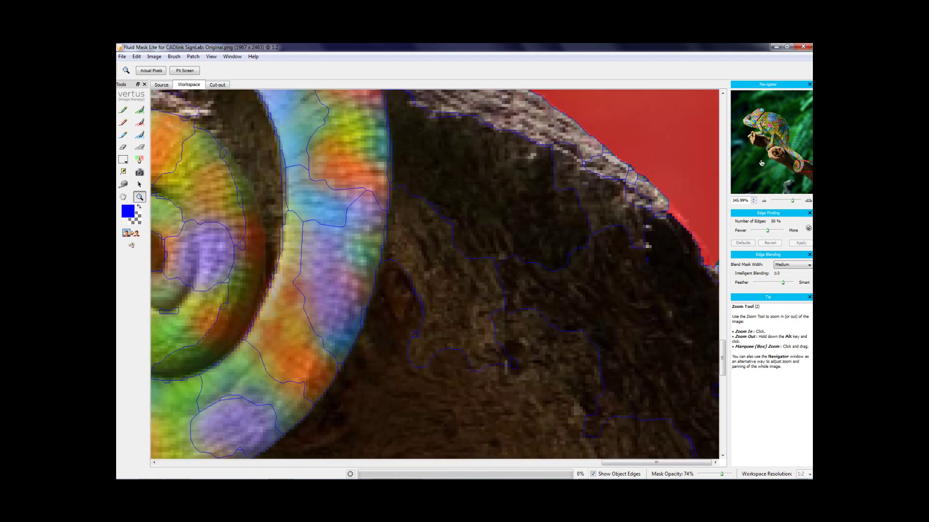
{"action": "left_click_drag", "start_coordinate": [792, 201], "coordinate": [787, 160]}
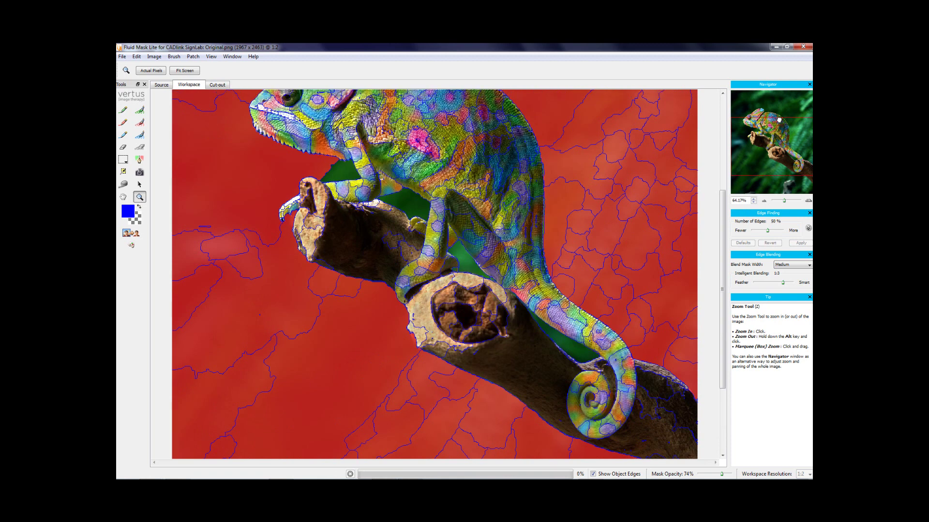
{"action": "left_click", "coordinate": [184, 71]}
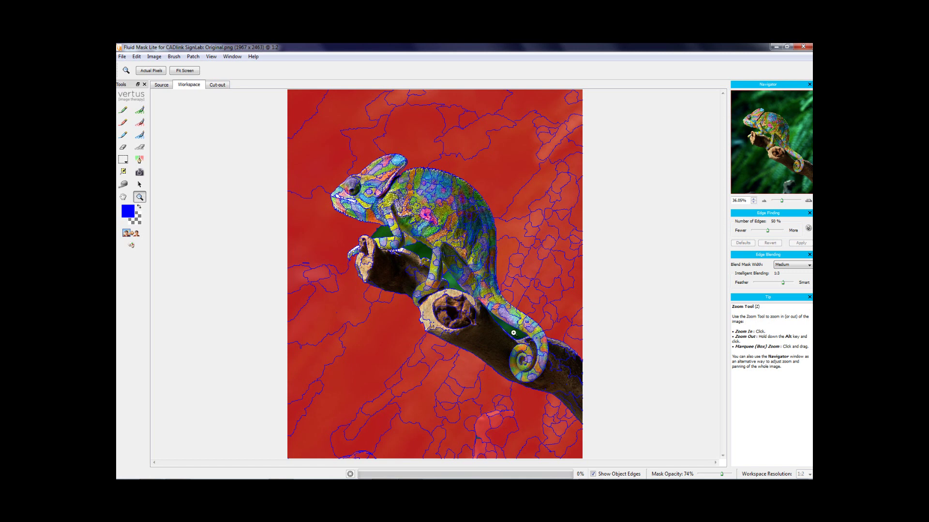
- Mask the small background gaps under the neck and behind the hind leg using a 12 px Delete Local Brush, and create the cut-out
{"action": "left_click", "coordinate": [140, 123]}
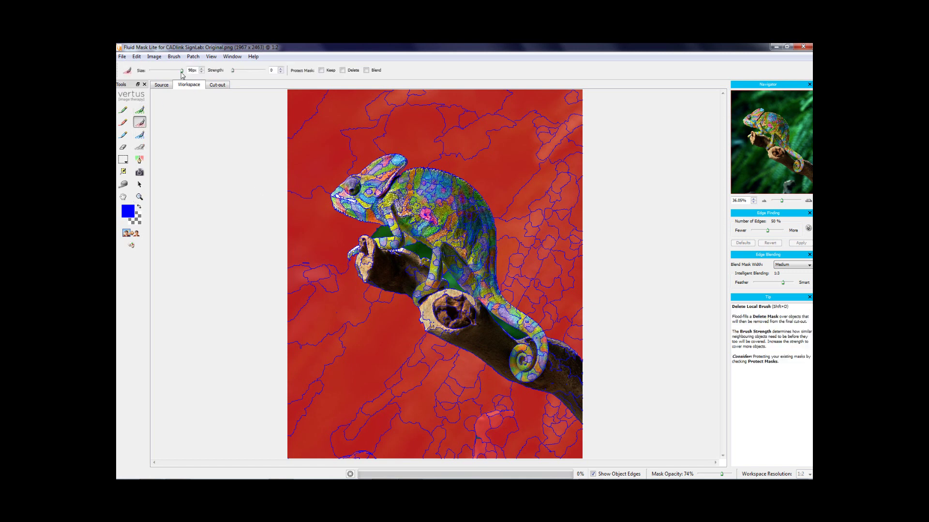
{"action": "left_click_drag", "start_coordinate": [181, 71], "coordinate": [156, 71]}
{"action": "left_click", "coordinate": [383, 232]}
{"action": "left_click", "coordinate": [452, 280]}
{"action": "left_click", "coordinate": [131, 236]}
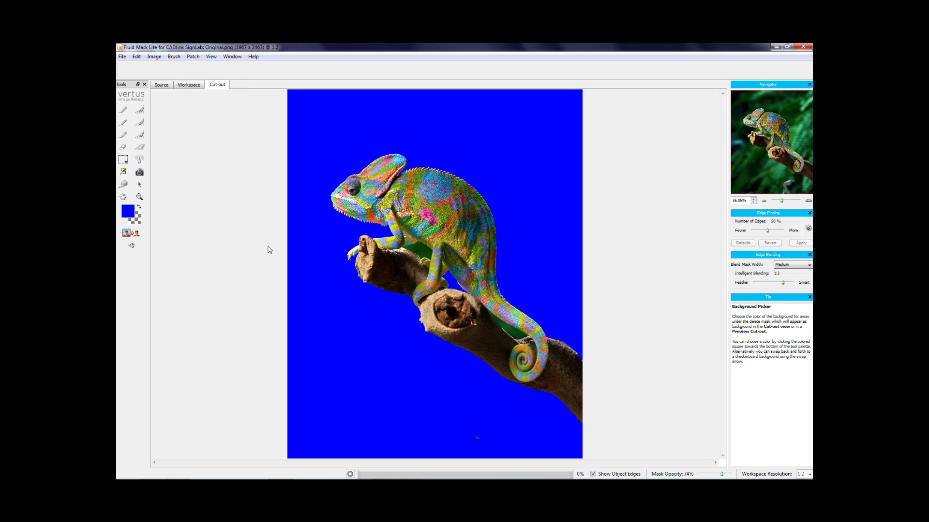
- Add the gaps beneath the belly and tail and the stray speck near the image's bottom edge to the delete mask in the workspace
{"action": "left_click", "coordinate": [185, 87]}
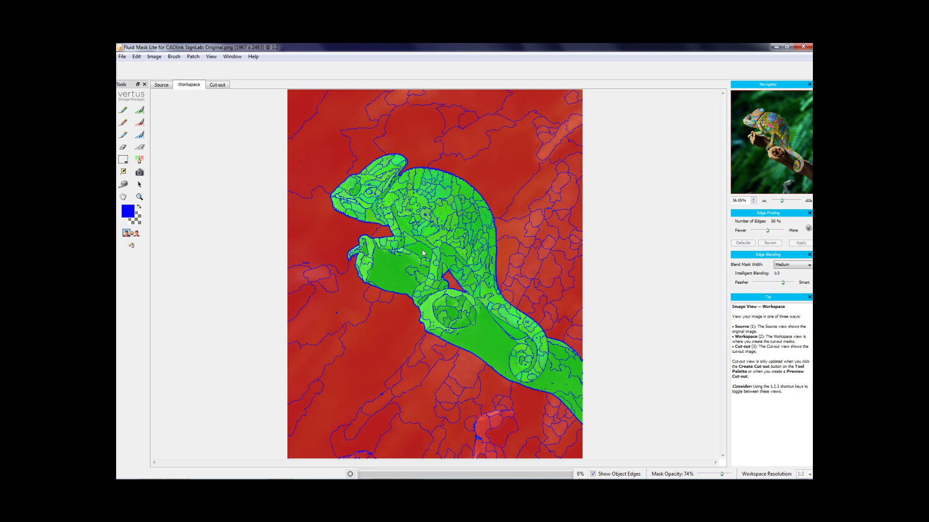
{"action": "left_click", "coordinate": [140, 123]}
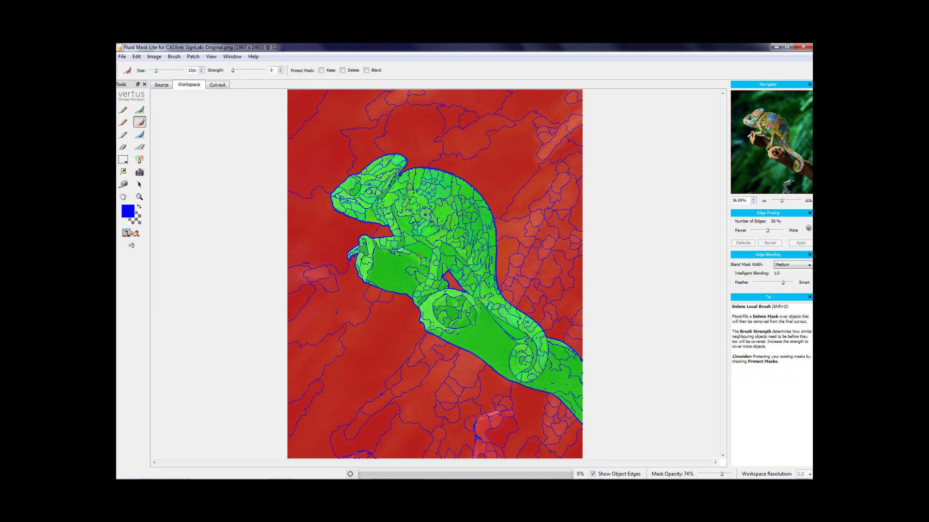
{"action": "left_click", "coordinate": [419, 250]}
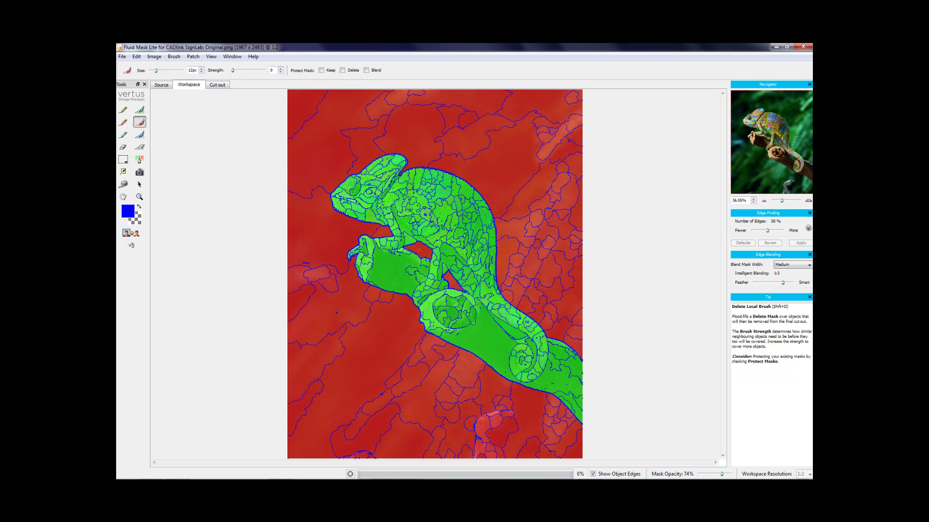
{"action": "left_click", "coordinate": [516, 332]}
{"action": "left_click_drag", "start_coordinate": [489, 448], "coordinate": [497, 436]}
- Try the Keep Local Brush on the background near the head and the Keep Exact Brush below the branch, and create the cut-out
{"action": "left_click", "coordinate": [139, 110]}
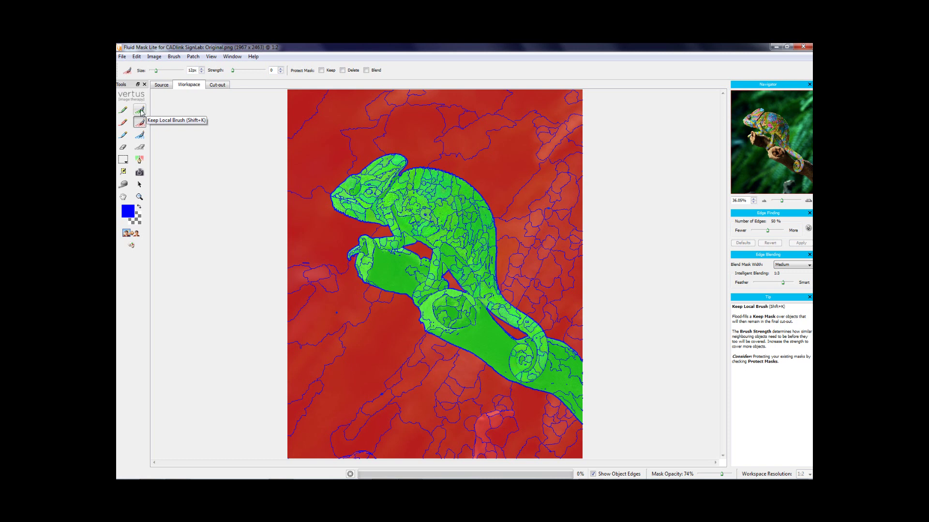
{"action": "left_click", "coordinate": [315, 141]}
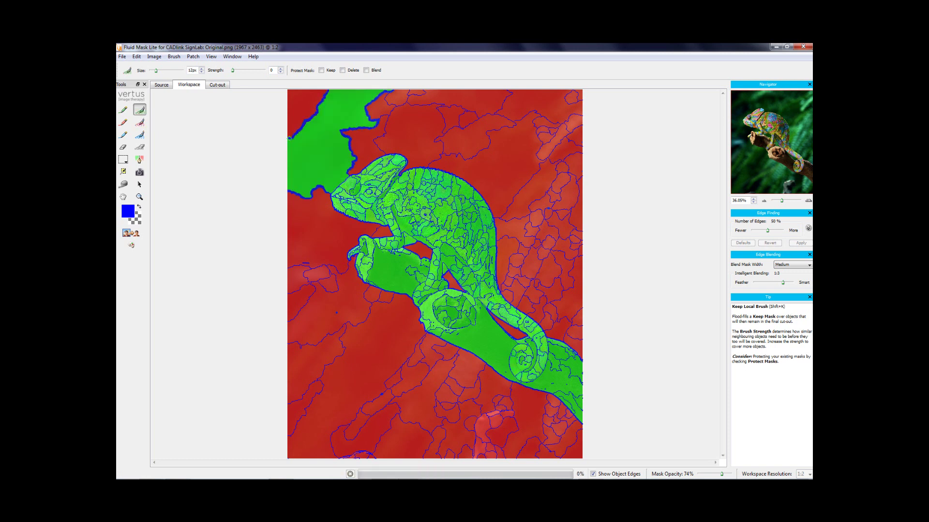
{"action": "left_click", "coordinate": [122, 111]}
{"action": "left_click_drag", "start_coordinate": [328, 342], "coordinate": [376, 414]}
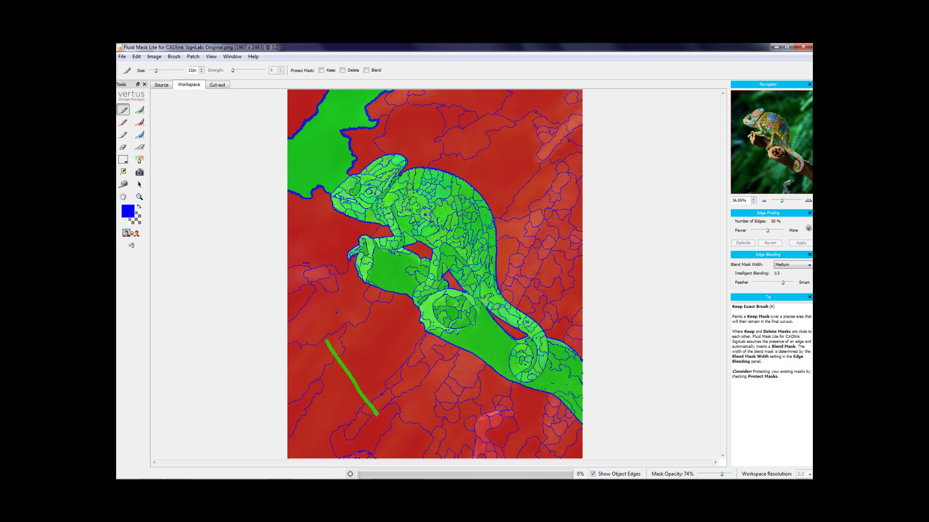
{"action": "mouse_move", "coordinate": [327, 341]}
{"action": "left_mouse_down"}
{"action": "mouse_move", "coordinate": [372, 337]}
{"action": "mouse_move", "coordinate": [407, 401]}
{"action": "mouse_move", "coordinate": [374, 412]}
{"action": "mouse_move", "coordinate": [338, 344]}
{"action": "left_mouse_up"}
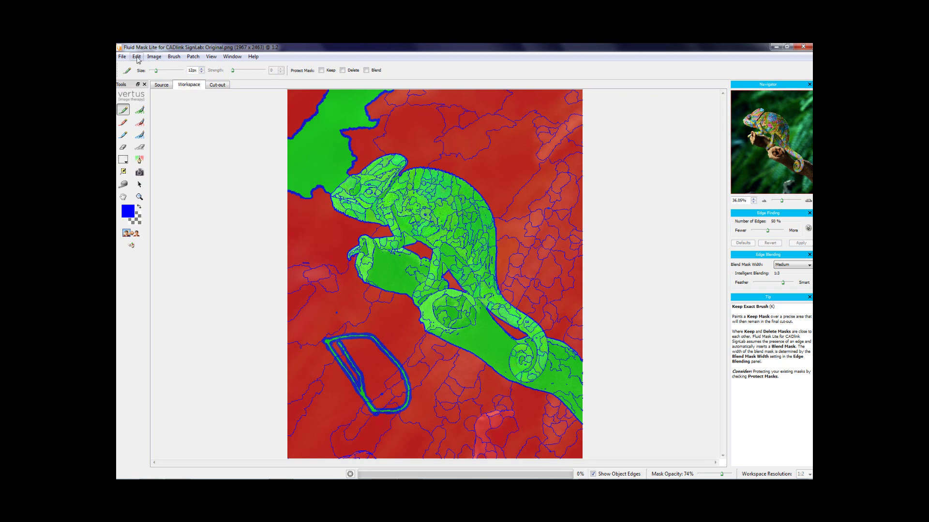
{"action": "left_click", "coordinate": [134, 234]}
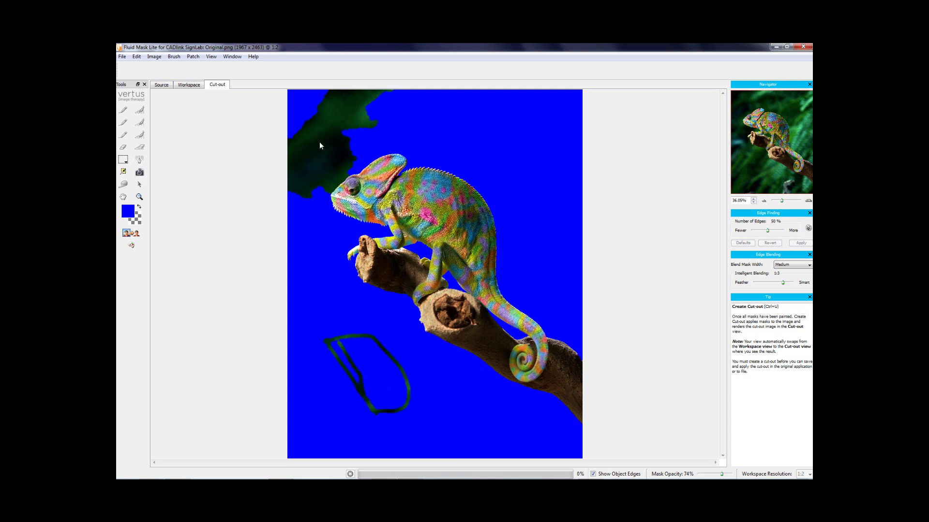
- Restore the delete mask over the background patch near the head and the freehand outline below the branch, enlarging the brush to 275 px
{"action": "left_click", "coordinate": [189, 86]}
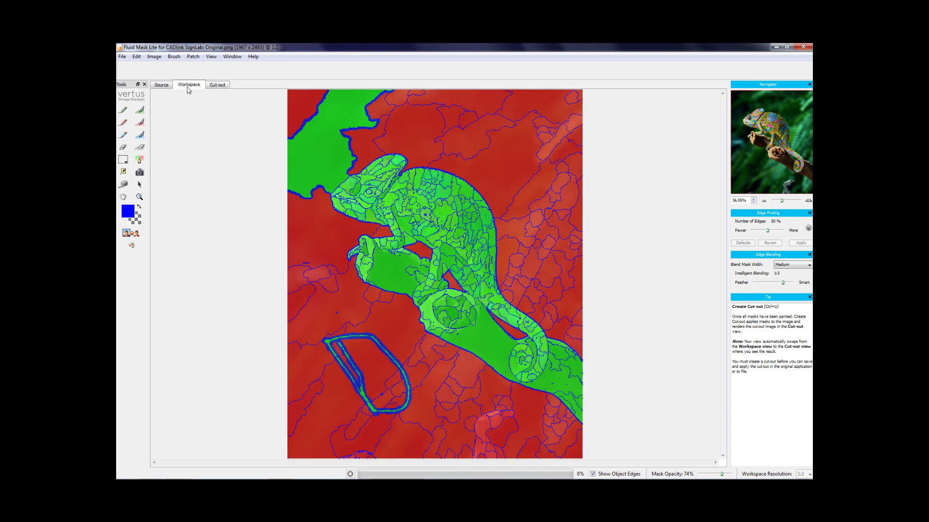
{"action": "left_click", "coordinate": [139, 124]}
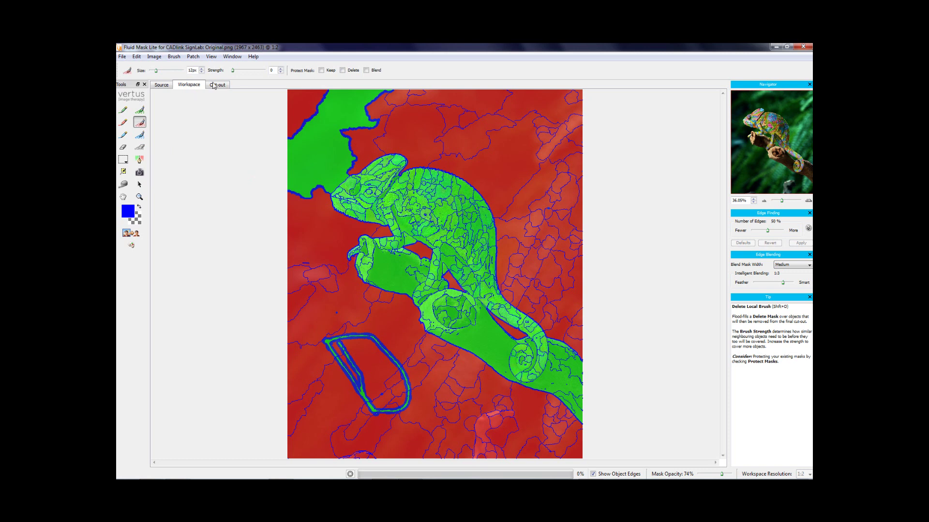
{"action": "left_click", "coordinate": [314, 151]}
{"action": "left_click", "coordinate": [328, 342]}
{"action": "left_click_drag", "start_coordinate": [156, 71], "coordinate": [177, 71]}
{"action": "left_click_drag", "start_coordinate": [323, 316], "coordinate": [351, 387]}
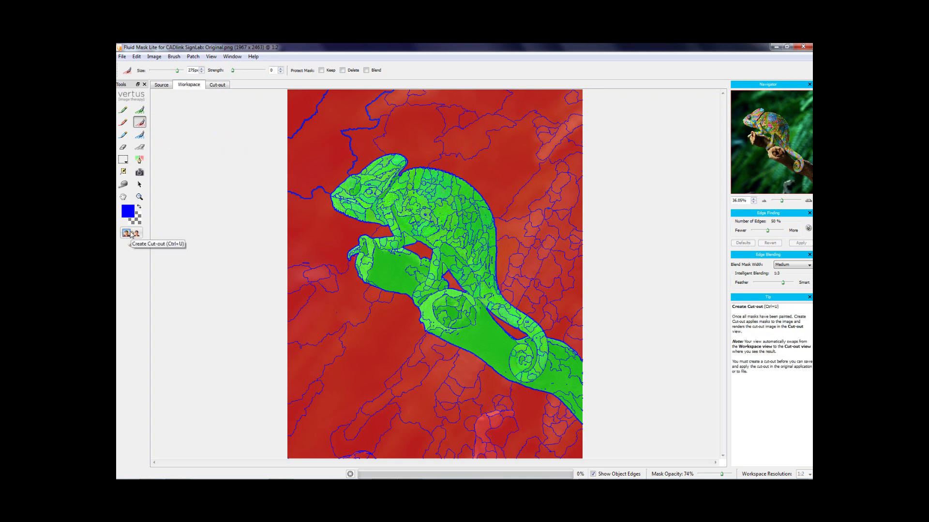
- Create the final chameleon cut-out, and save and apply it back to the SignLab design
{"action": "left_click", "coordinate": [127, 233]}
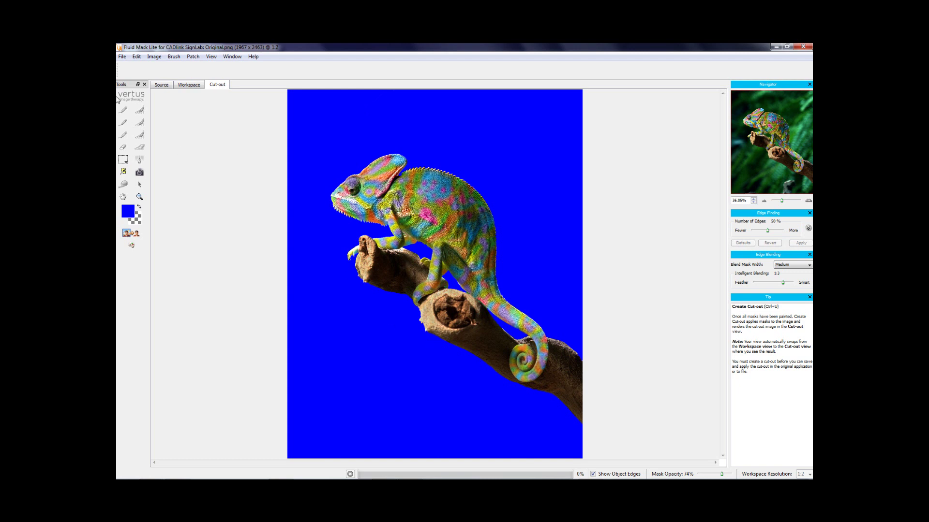
{"action": "left_click", "coordinate": [122, 56]}
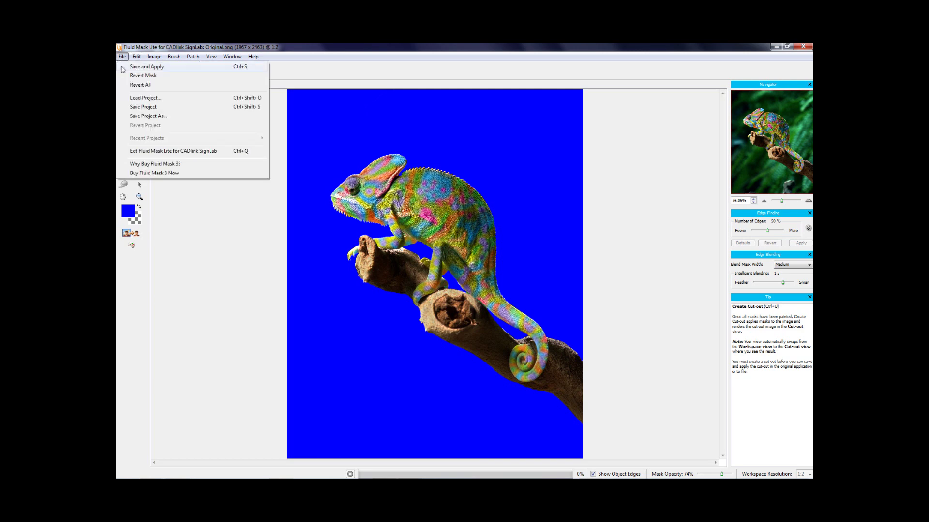
{"action": "left_click", "coordinate": [121, 68]}
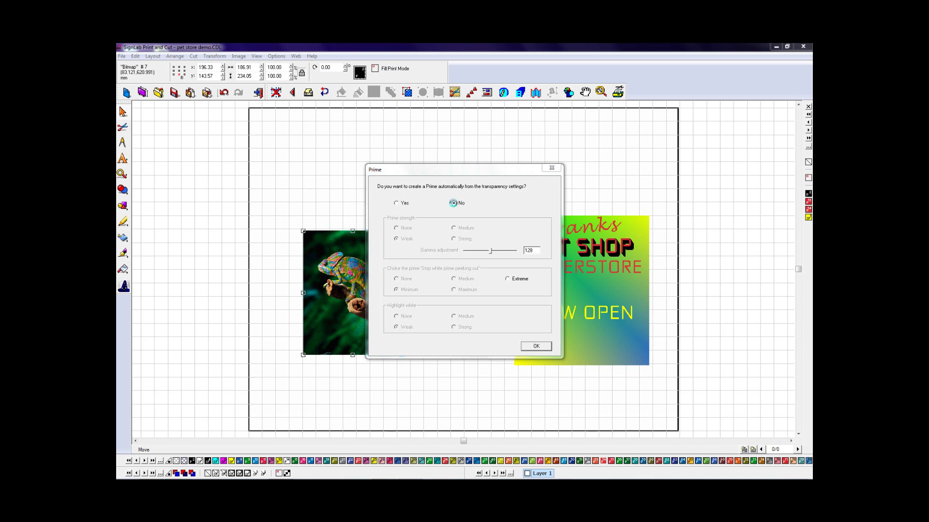
- Finish applying the cut-out to the bitmap without creating an automatic prime from the transparency settings
{"action": "left_click", "coordinate": [536, 346]}
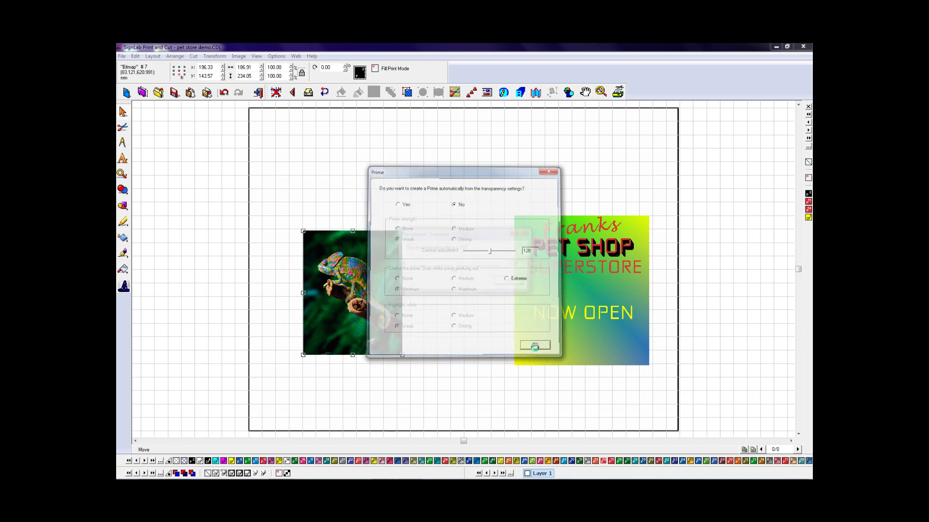
{"action": "left_click", "coordinate": [511, 282]}
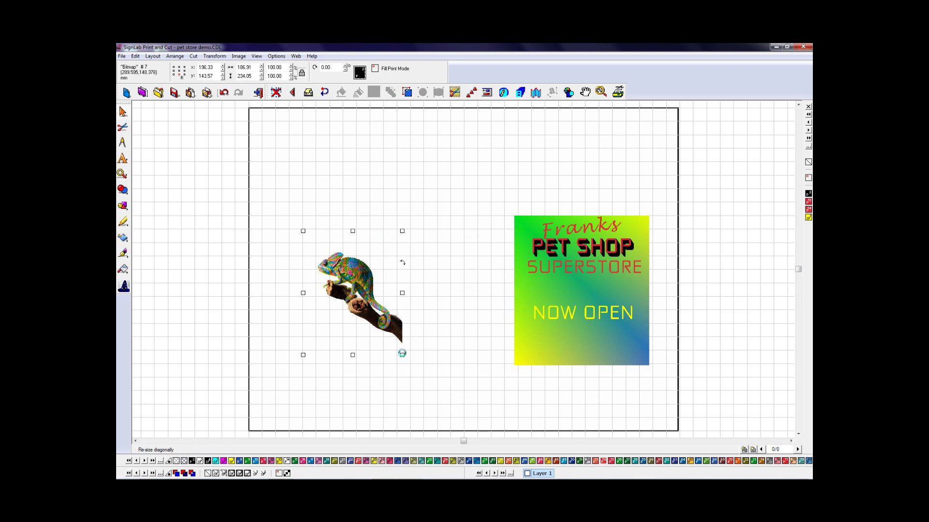
- Scale the chameleon down to about 134 by 168 mm and place it on the sign's right edge, below SUPERSTORE
{"action": "left_click_drag", "start_coordinate": [402, 355], "coordinate": [368, 317]}
{"action": "left_click_drag", "start_coordinate": [334, 271], "coordinate": [610, 301]}
{"action": "left_click_drag", "start_coordinate": [610, 300], "coordinate": [608, 300]}
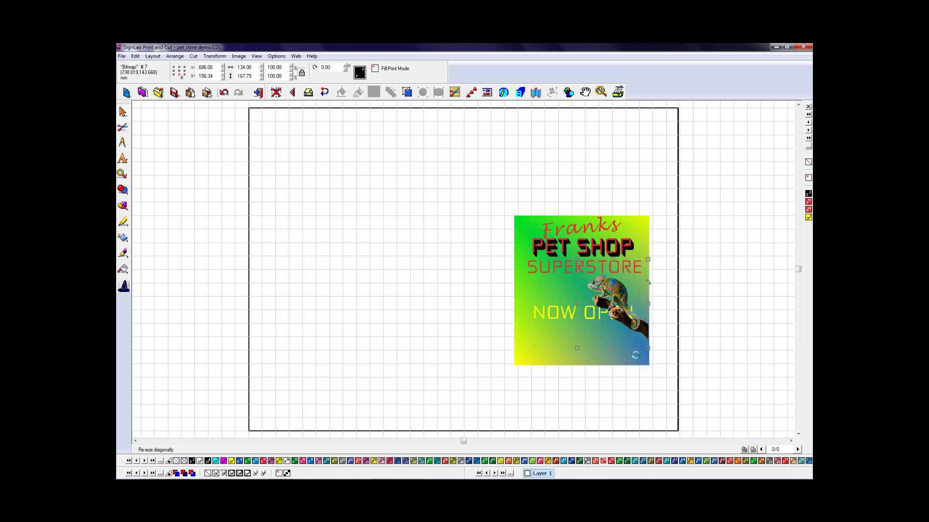
- Move the NOW OPEN text about 39 mm down the sign, clear of the chameleon, and select the whole sign
{"action": "left_click", "coordinate": [631, 309]}
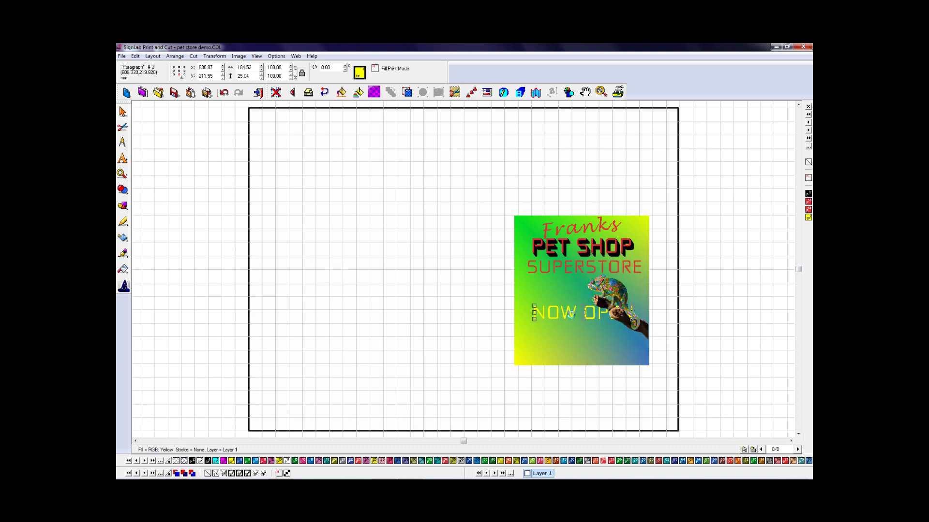
{"action": "left_click_drag", "start_coordinate": [571, 315], "coordinate": [571, 335]}
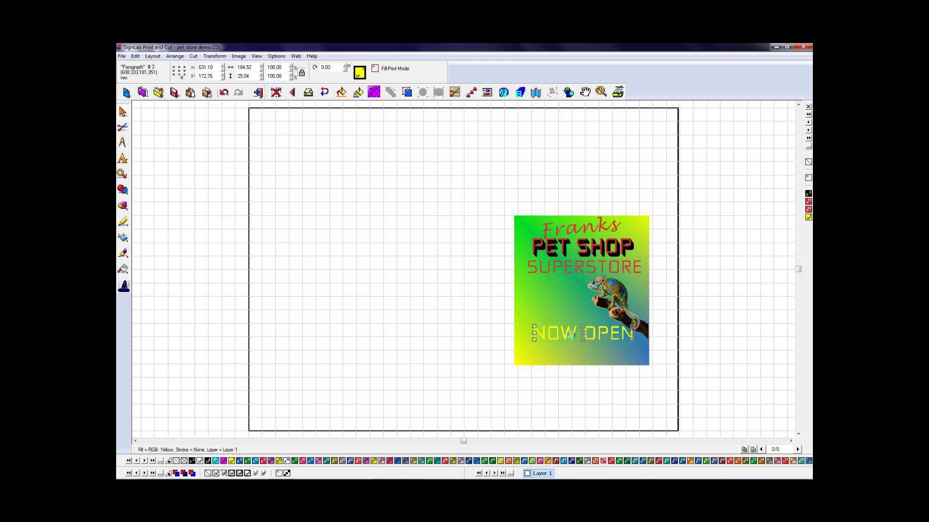
{"action": "left_click", "coordinate": [693, 292]}
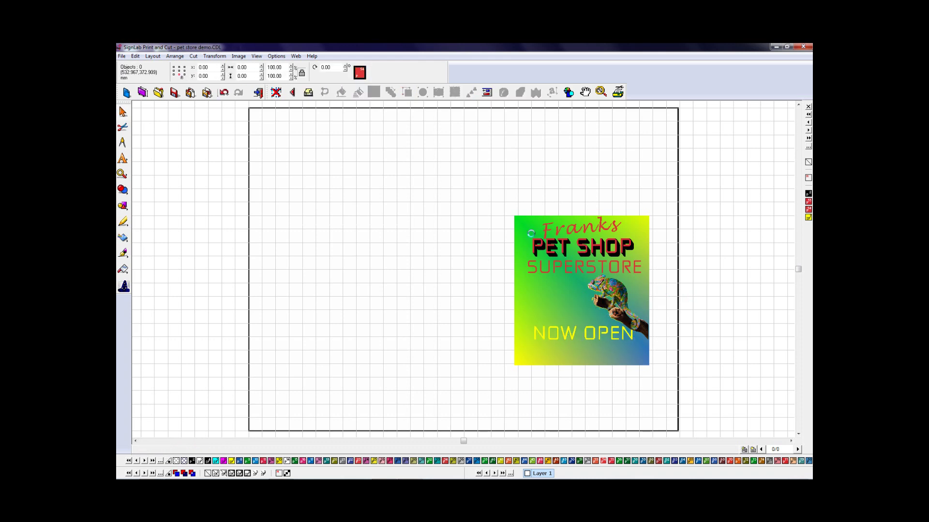
{"action": "left_click", "coordinate": [531, 234]}
{"action": "key", "text": "F3"}
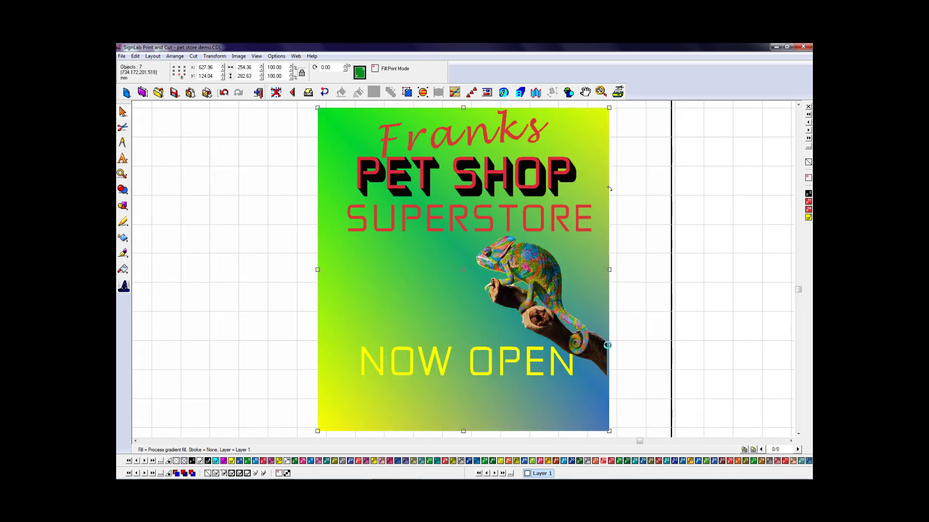